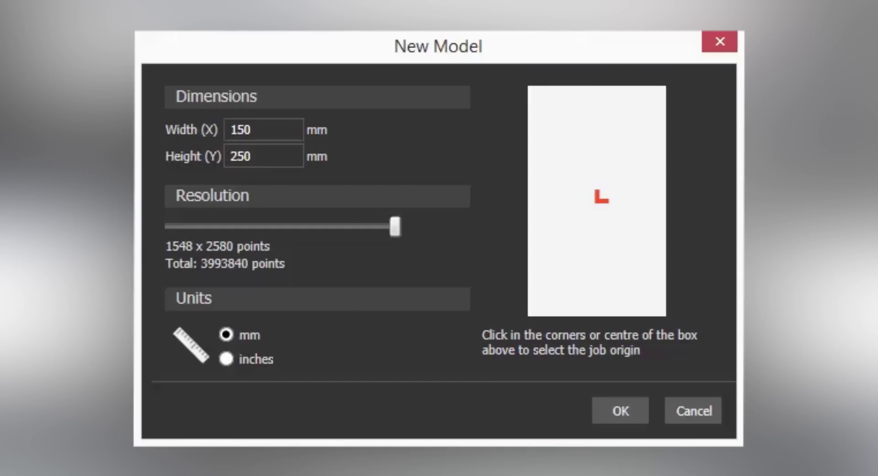
# - Set the new model's units to inches with width 6 and height 9
pyautogui.click(243, 359)
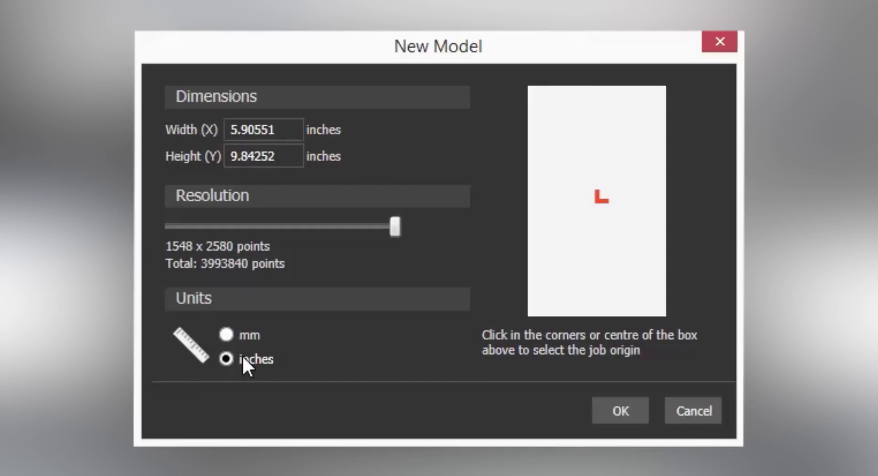
pyautogui.click(278, 129)
pyautogui.moveTo(278, 129); pyautogui.dragTo(197, 124)
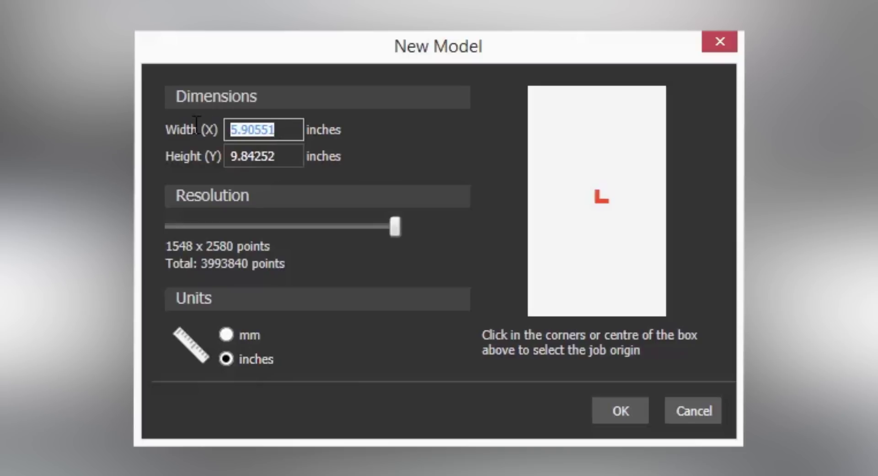
pyautogui.write('6')
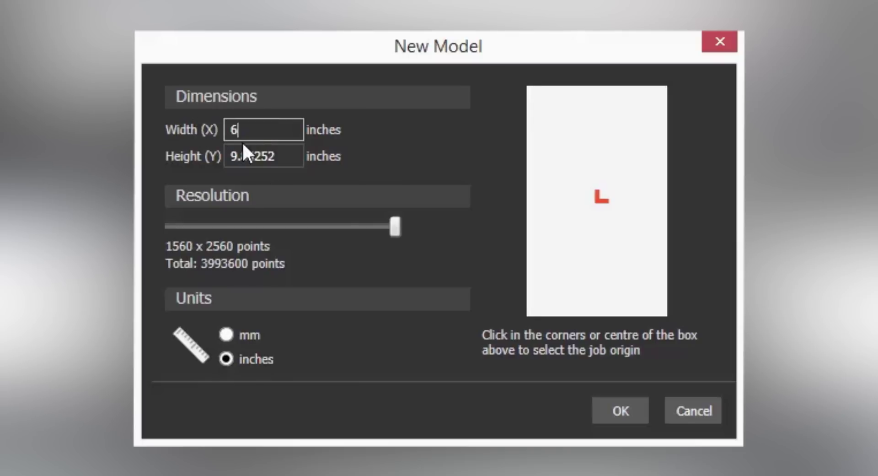
pyautogui.click(278, 156)
pyautogui.moveTo(278, 156); pyautogui.dragTo(168, 150)
pyautogui.write('9')
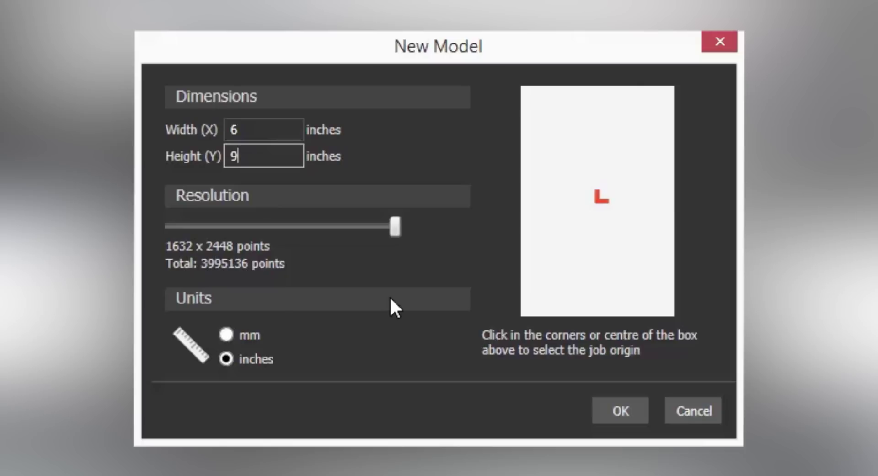
# - Try each corner job origin, then leave it at the centre and create the model
pyautogui.click(522, 311)
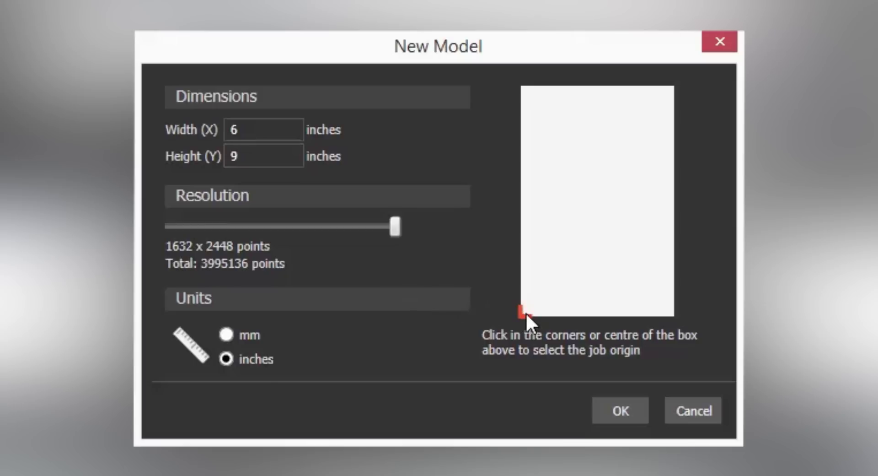
pyautogui.click(525, 88)
pyautogui.click(673, 95)
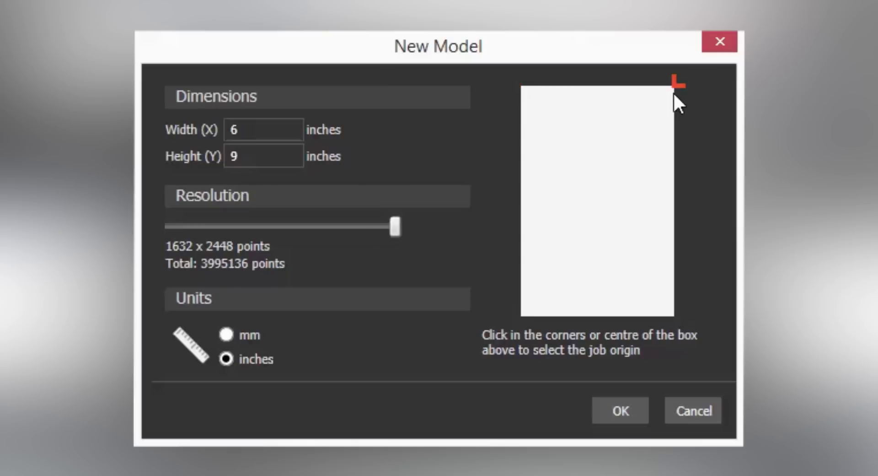
pyautogui.click(672, 315)
pyautogui.click(613, 225)
pyautogui.click(623, 407)
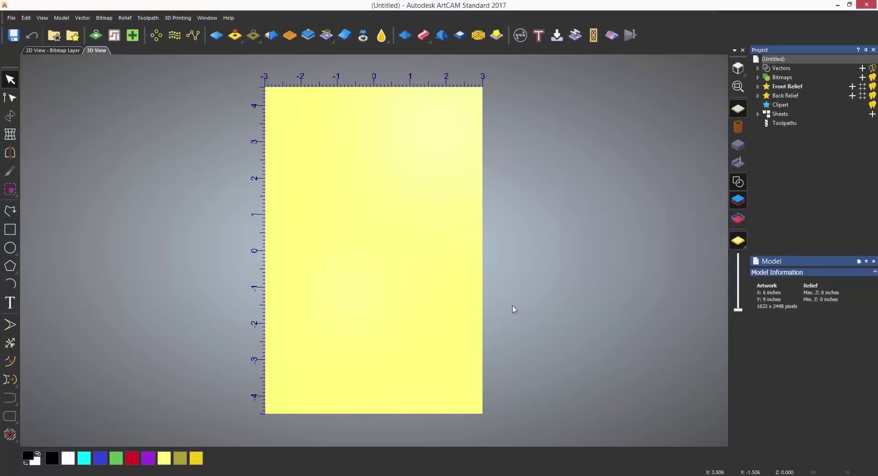
pyautogui.click(36, 18)
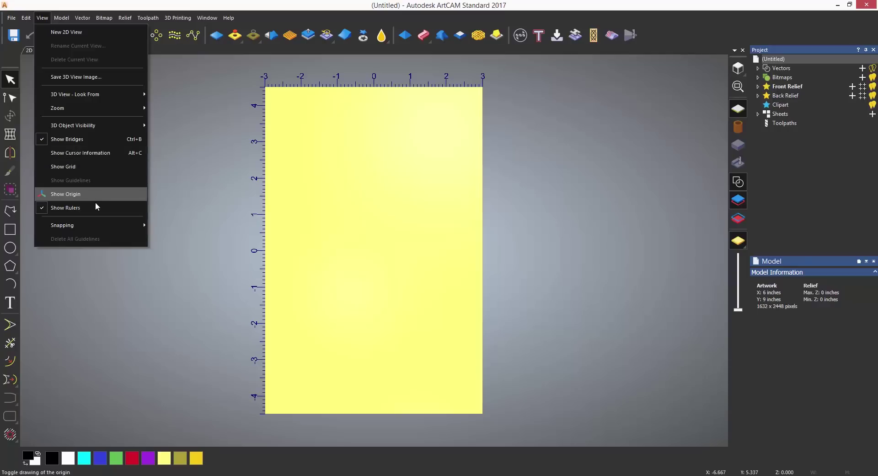
pyautogui.click(102, 207)
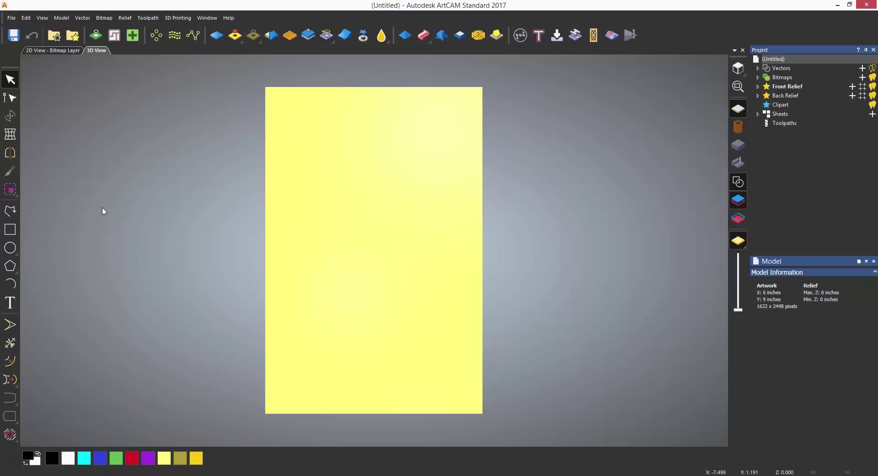
pyautogui.click(44, 18)
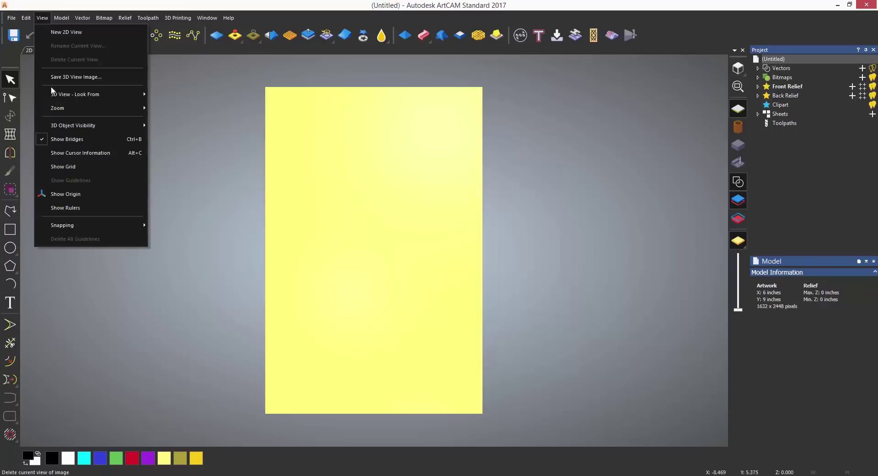
pyautogui.click(91, 208)
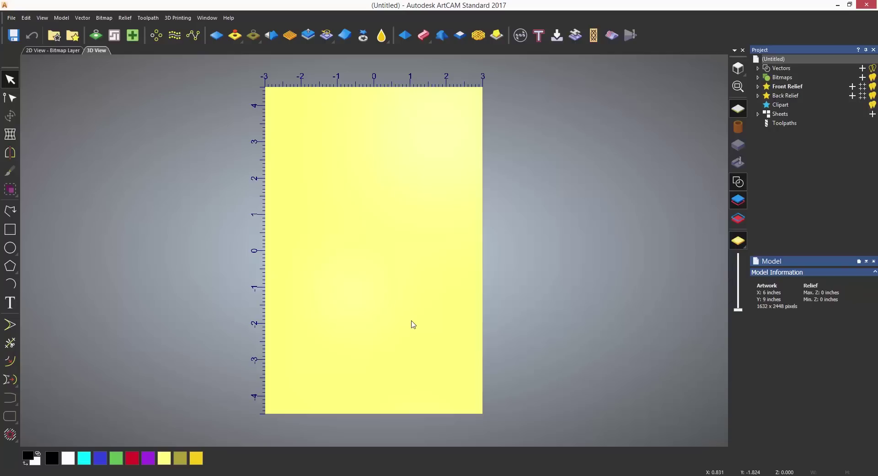
pyautogui.moveTo(447, 332); pyautogui.dragTo(506, 189)
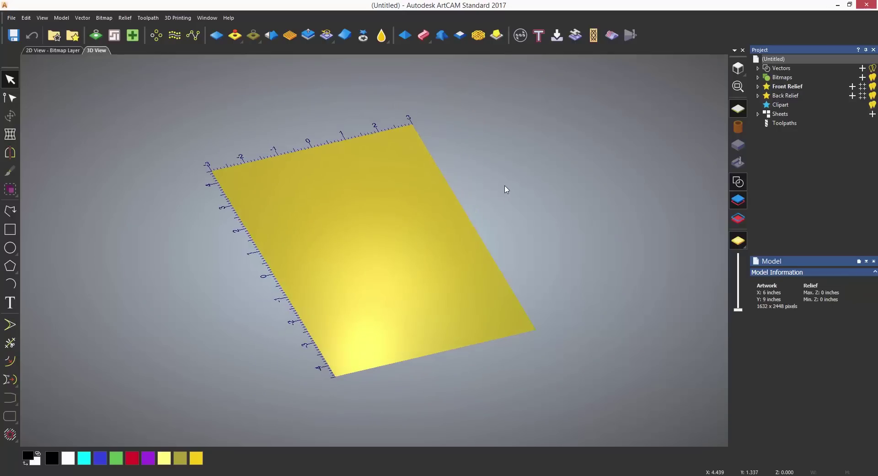
pyautogui.click(738, 68)
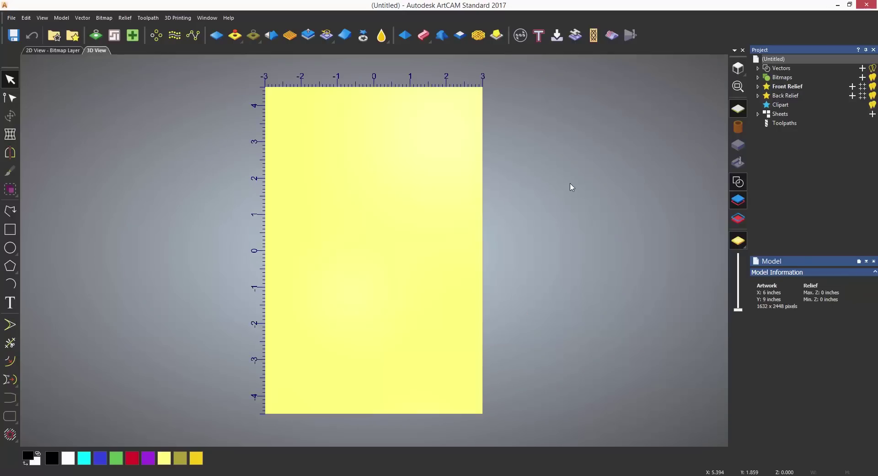
# - In the 2D view, draw a horizontal polyline across the page centre from X -3 to X 3
pyautogui.click(55, 50)
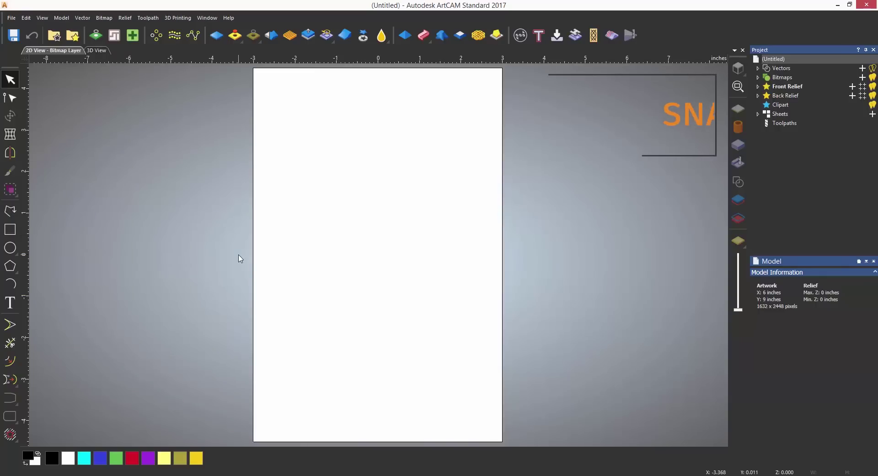
pyautogui.click(10, 214)
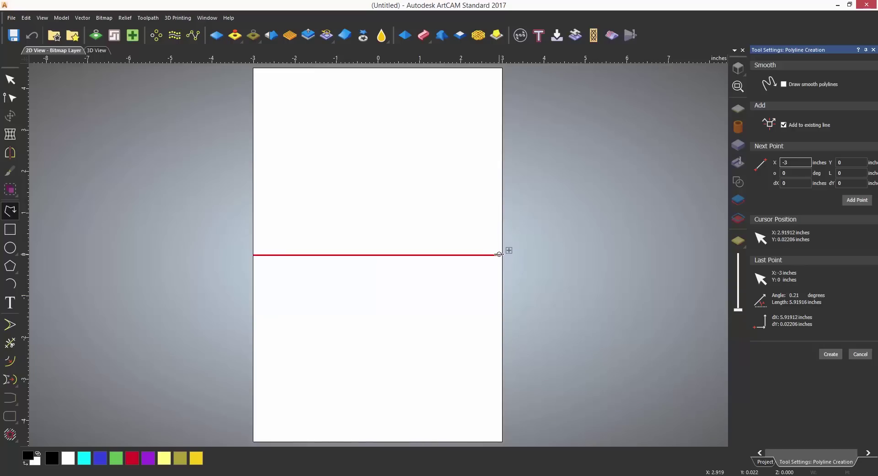
pyautogui.click(502, 254)
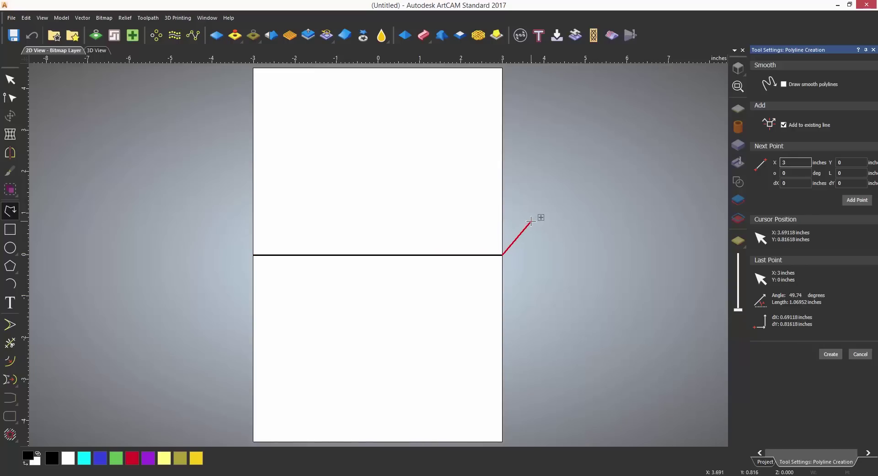
pyautogui.press('Escape')
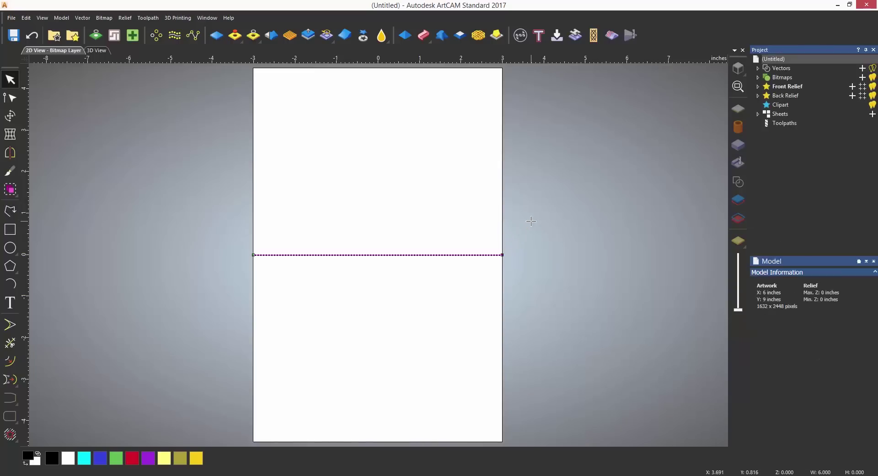
pyautogui.click(440, 313)
# - Start a second polyline at a snapped point on the line, then cancel it
pyautogui.click(10, 210)
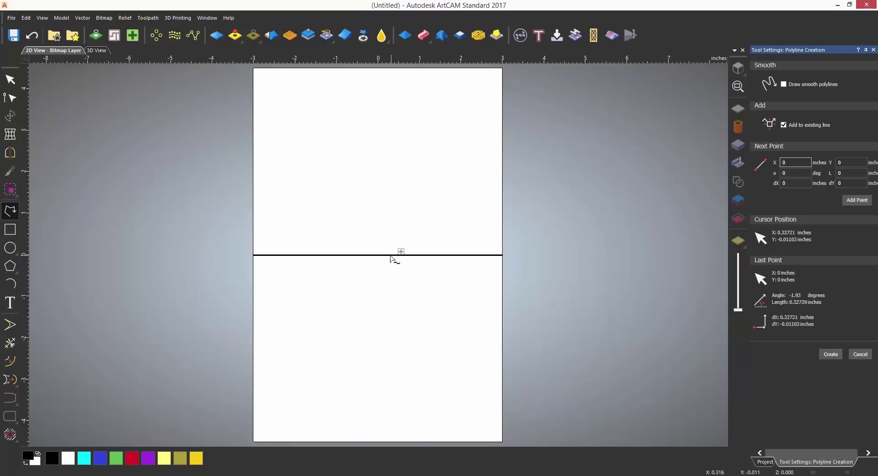
pyautogui.click(378, 255)
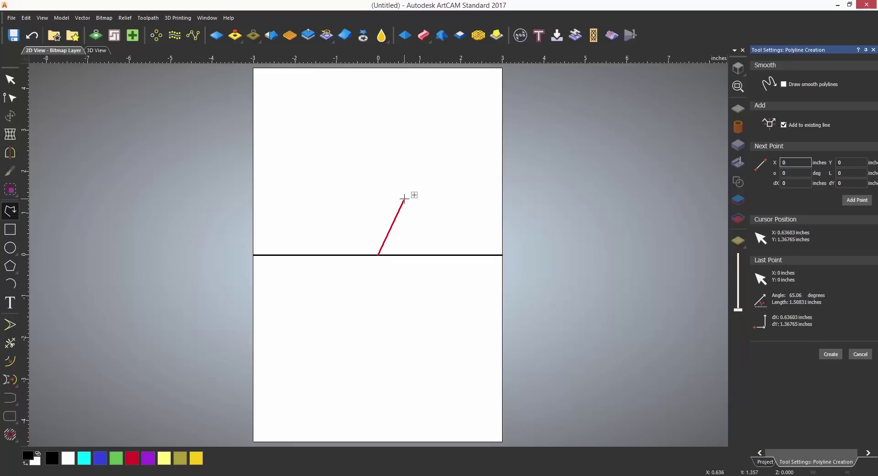
pyautogui.press('Escape')
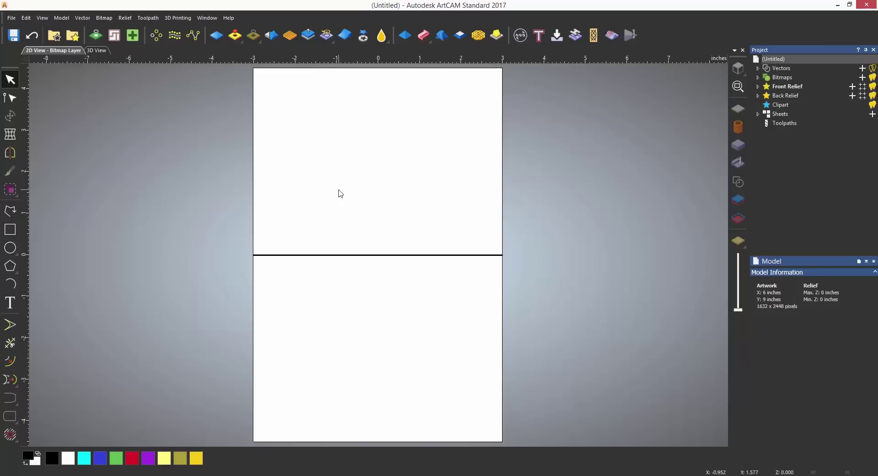
# - Turn on snapping hints from the view display options
pyautogui.click(46, 18)
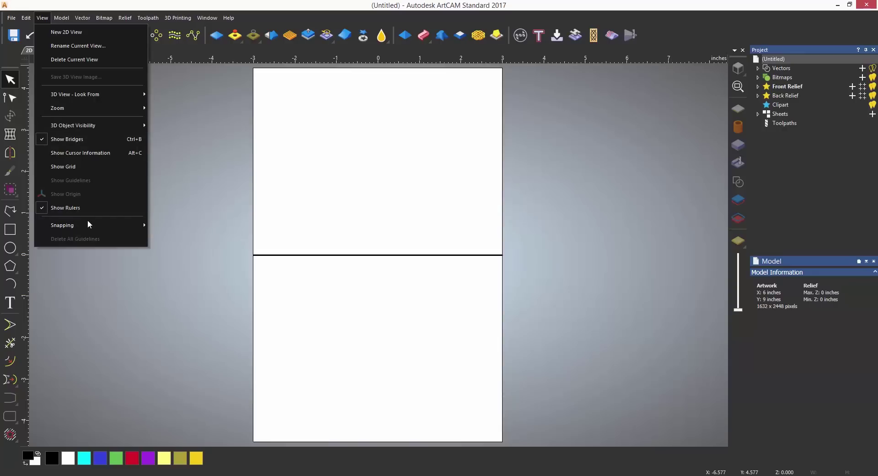
pyautogui.moveTo(90, 221)
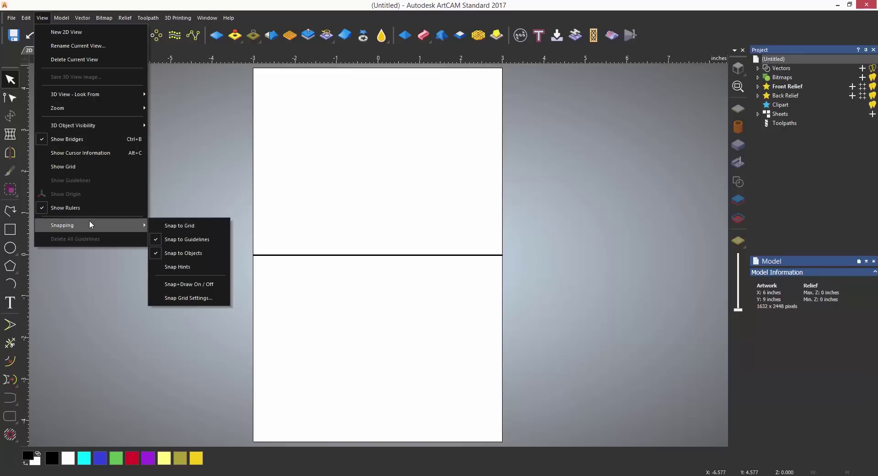
pyautogui.click(190, 267)
# - Draw a vertical polyline forming a cross, then box-select and delete the cross
pyautogui.click(15, 213)
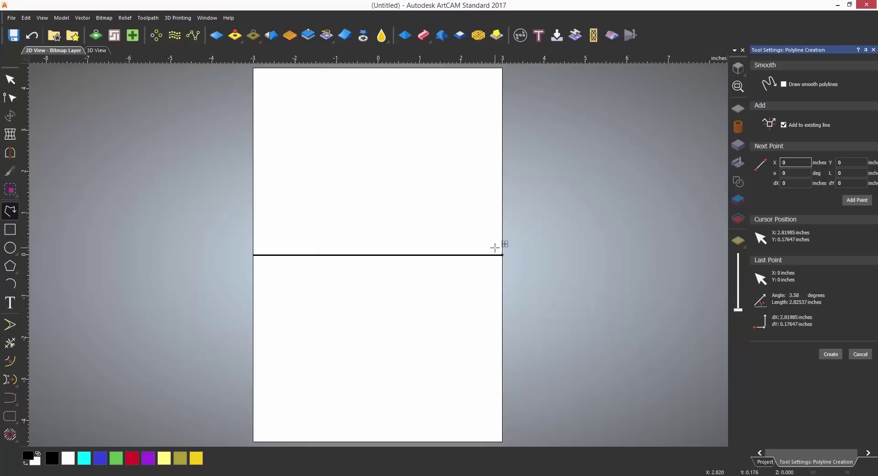
pyautogui.click(98, 50)
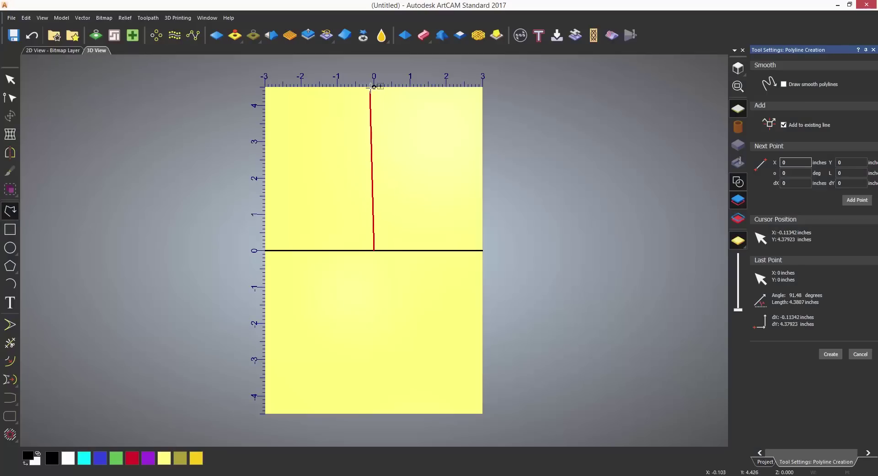
pyautogui.click(374, 87)
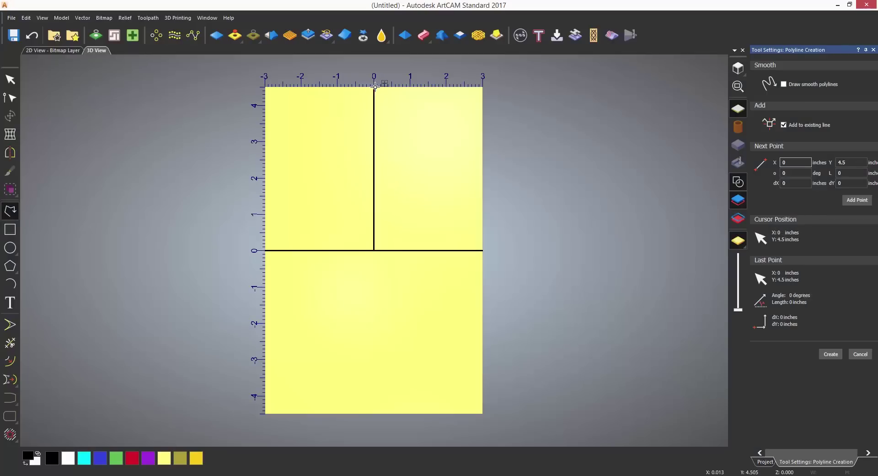
pyautogui.rightClick(460, 93)
pyautogui.press('Escape')
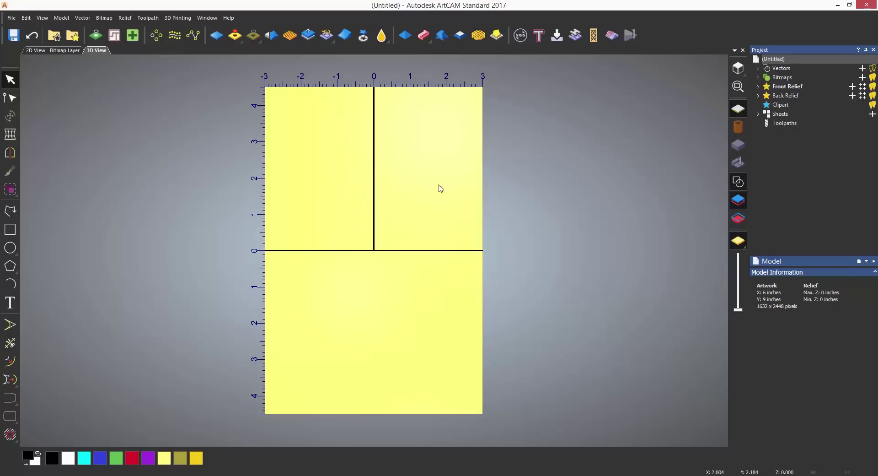
pyautogui.moveTo(415, 218); pyautogui.dragTo(356, 268)
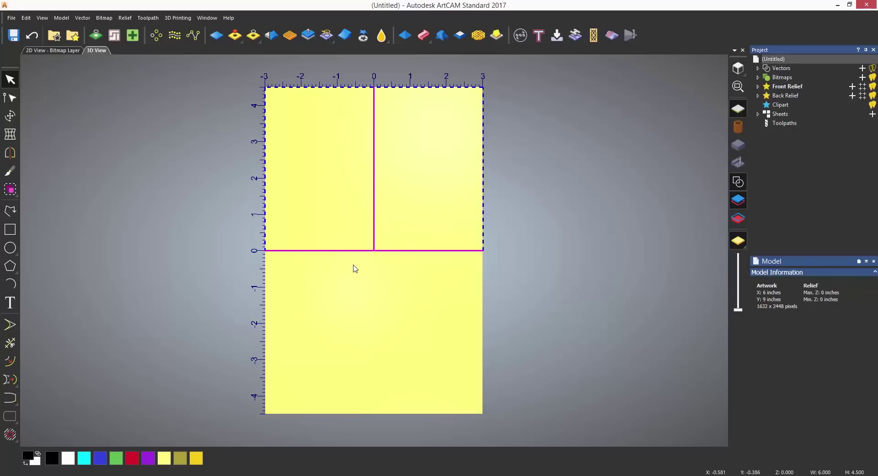
pyautogui.press('Delete')
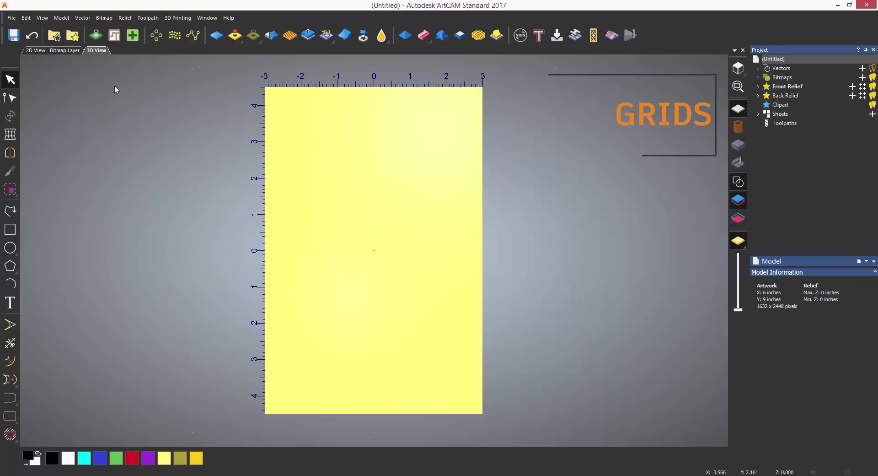
pyautogui.click(42, 17)
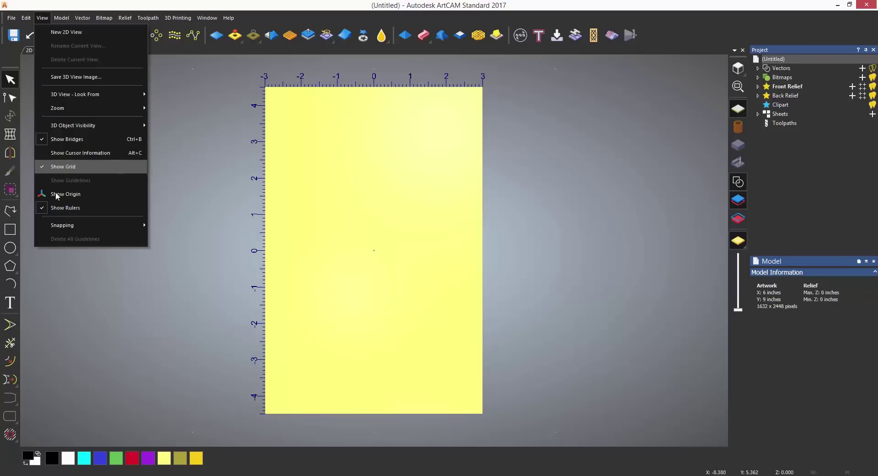
pyautogui.moveTo(85, 223)
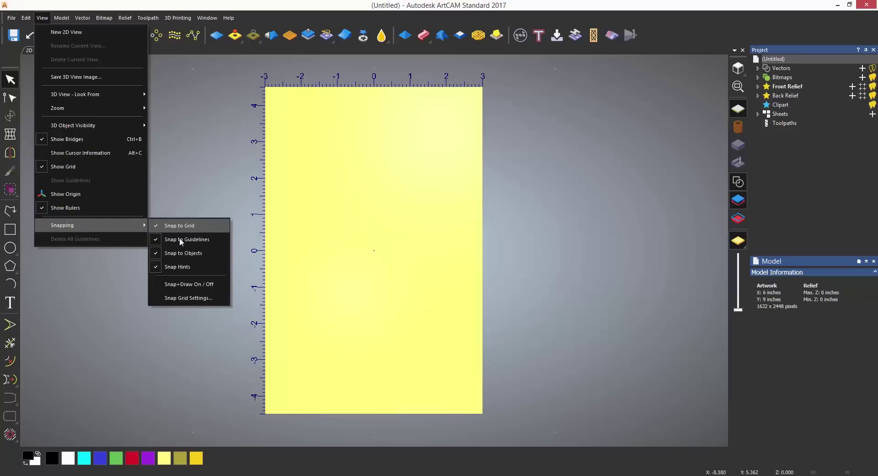
pyautogui.click(193, 297)
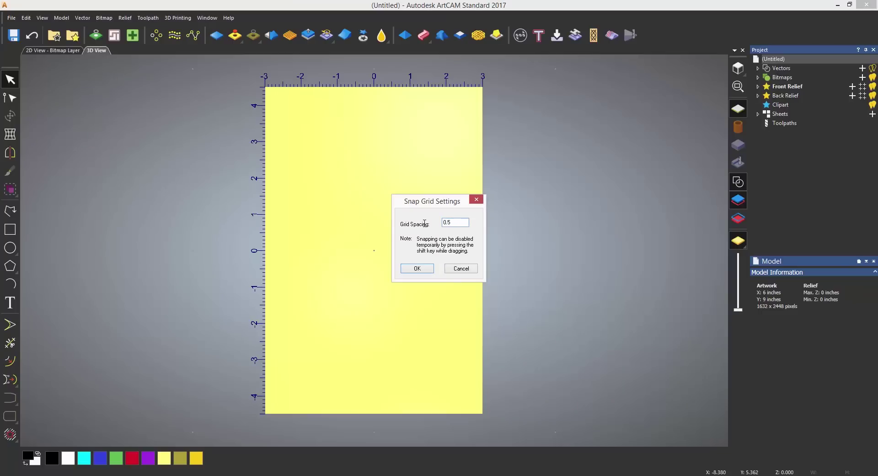
pyautogui.click(416, 268)
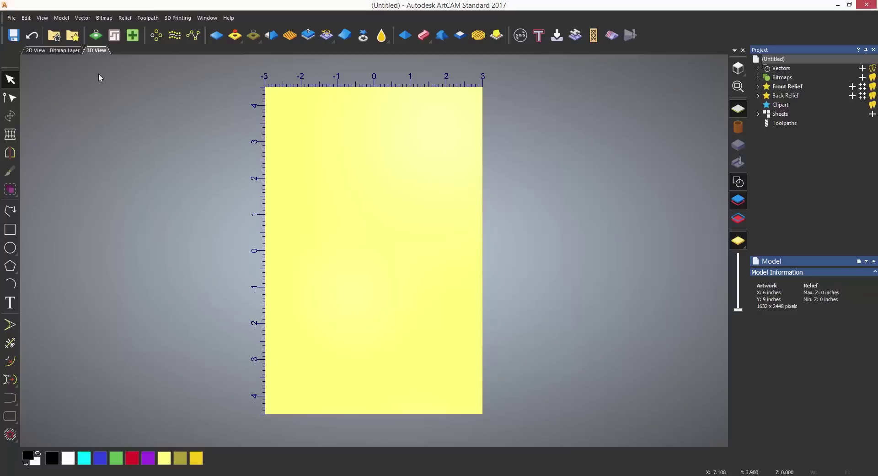
# - Show the snap grid dots on the sheet via the Snapping options
pyautogui.click(43, 18)
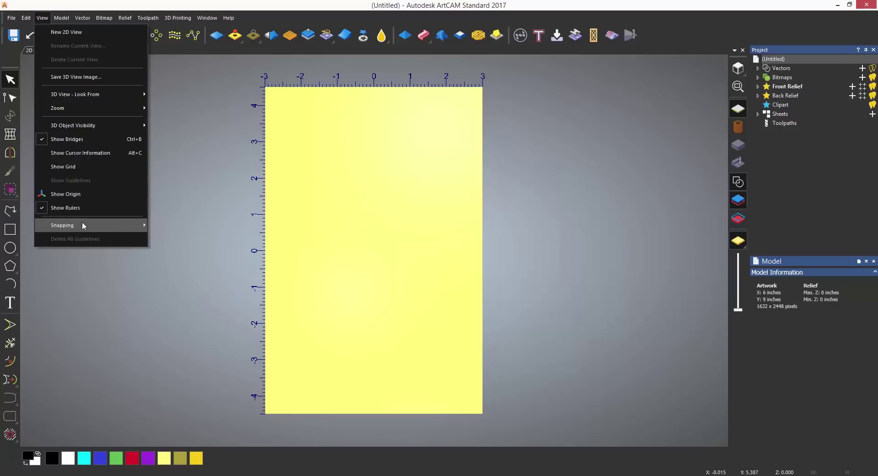
pyautogui.moveTo(138, 224)
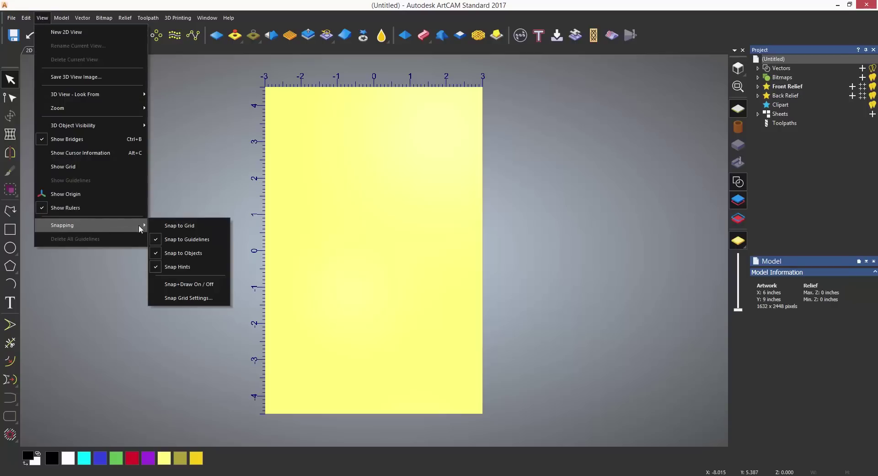
pyautogui.click(197, 284)
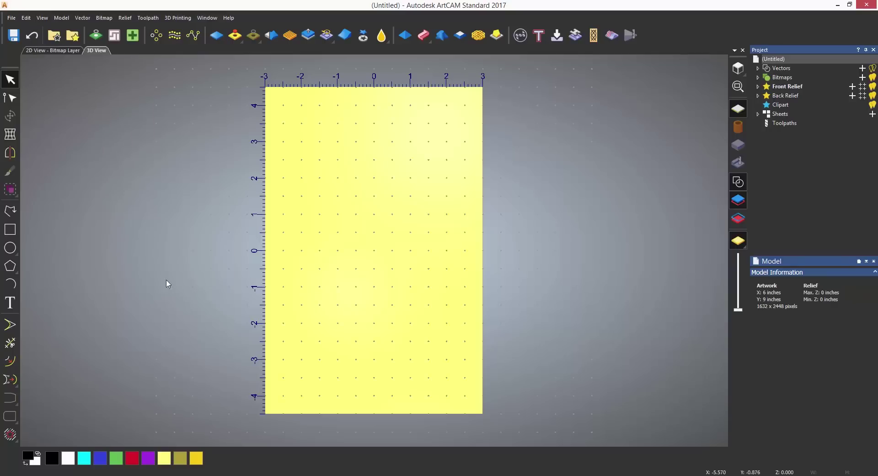
# - Draw a grid-snapped square polyline between (-1, 1.5) and (1.5, -1), then toggle a snapping option
pyautogui.press('p')
pyautogui.click(338, 196)
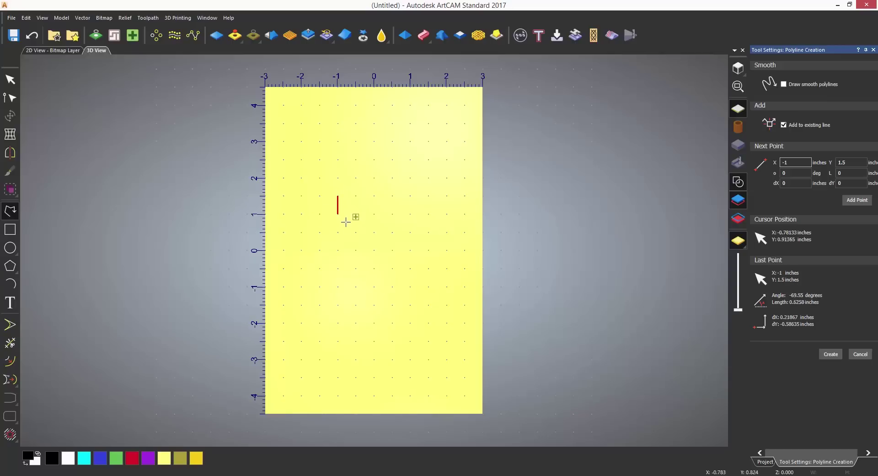
pyautogui.click(338, 287)
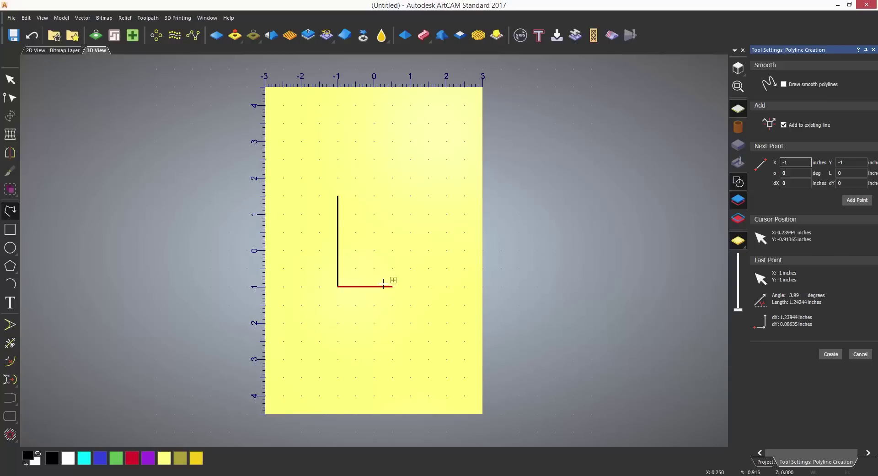
pyautogui.click(429, 286)
pyautogui.click(429, 196)
pyautogui.click(338, 196)
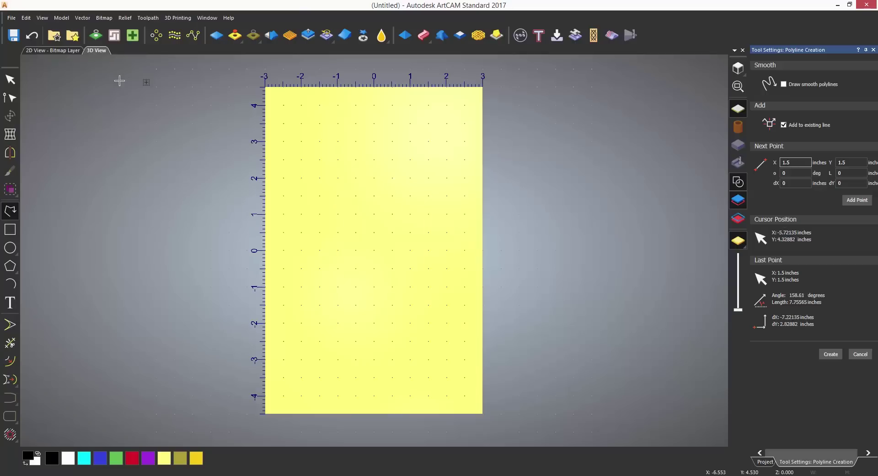
pyautogui.click(42, 18)
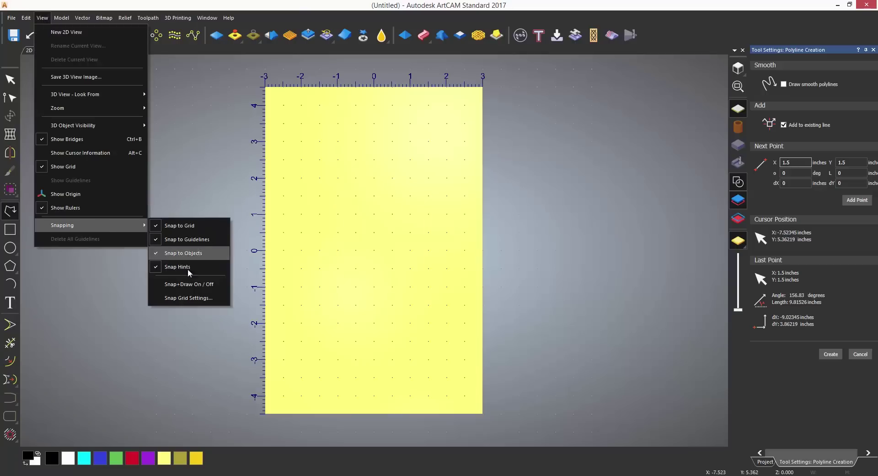
pyautogui.click(212, 287)
# - In the 2D view, drag a vertical guideline from the left ruler and a horizontal one from the top ruler
pyautogui.click(53, 50)
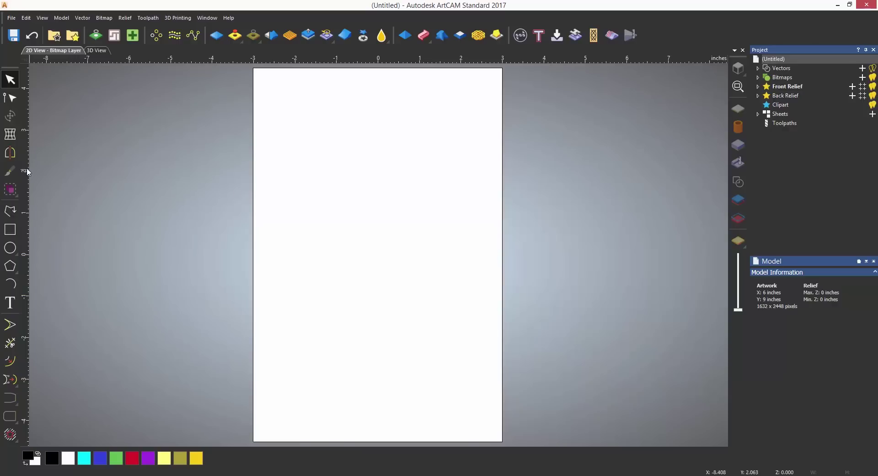
pyautogui.moveTo(24, 167); pyautogui.dragTo(347, 176)
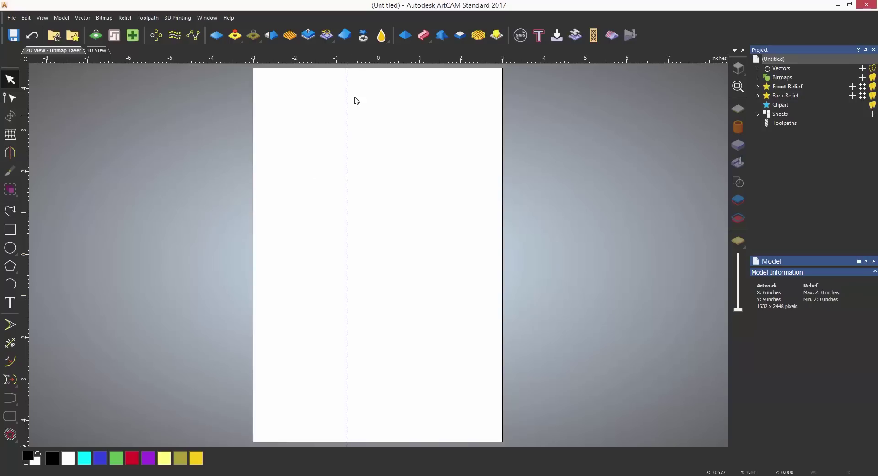
pyautogui.moveTo(356, 61); pyautogui.dragTo(370, 194)
# - Move the horizontal guideline to position 1.5
pyautogui.doubleClick(380, 193)
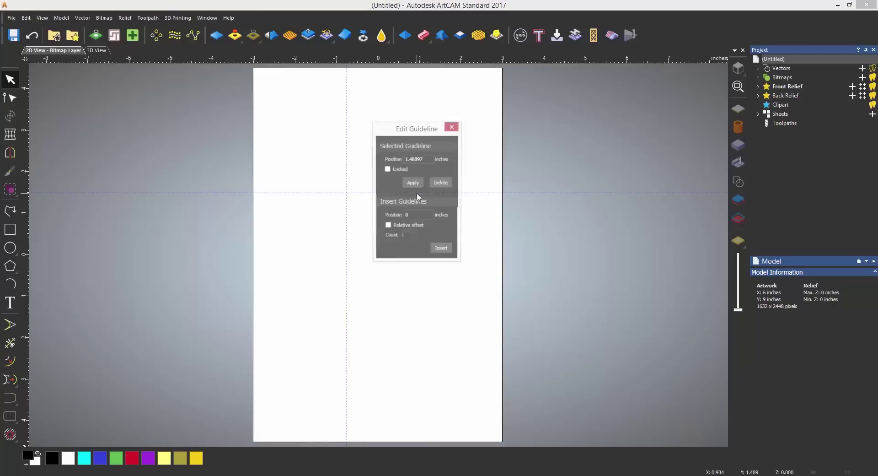
pyautogui.moveTo(429, 159); pyautogui.dragTo(355, 163)
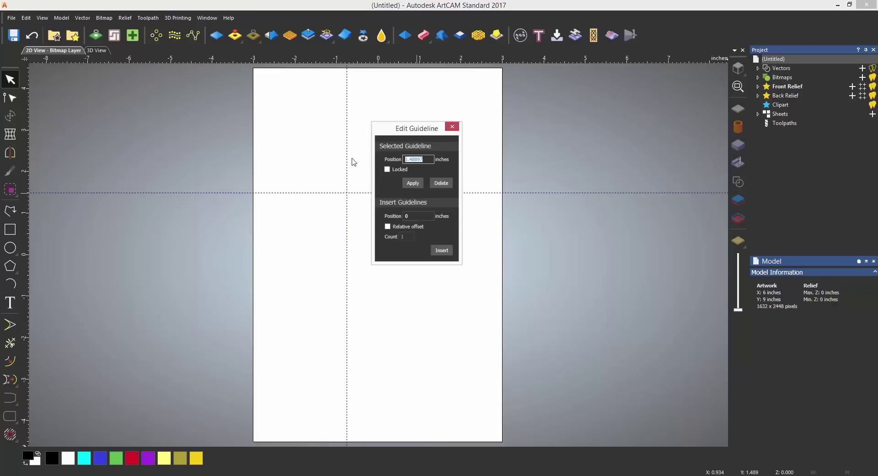
pyautogui.write('15')
pyautogui.write('5')
pyautogui.click(452, 126)
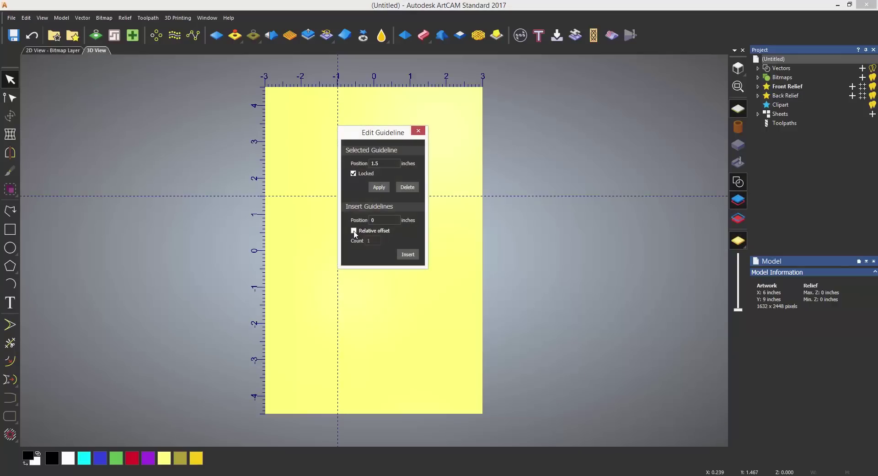
# - Insert 3 evenly offset horizontal guidelines below the 1.5 guide
pyautogui.click(373, 220)
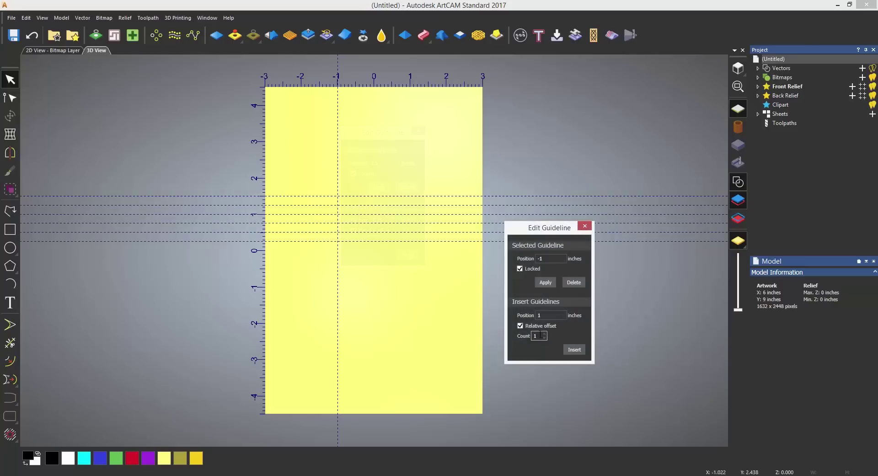
pyautogui.click(544, 333)
pyautogui.click(545, 334)
pyautogui.click(585, 226)
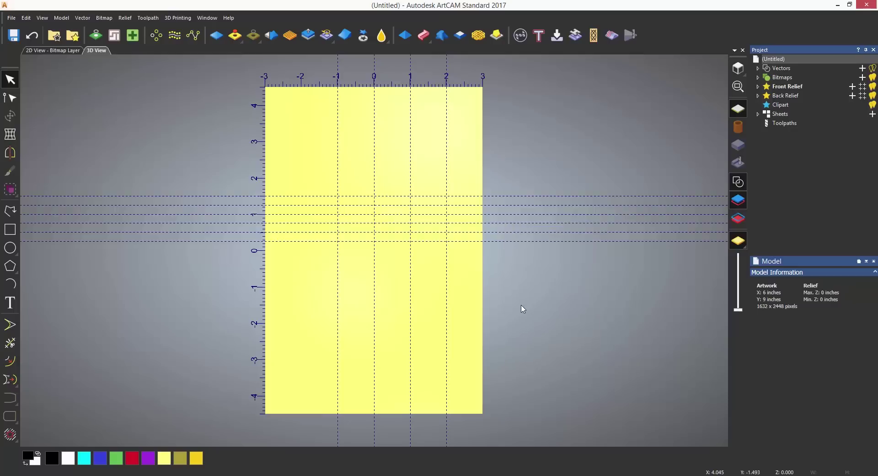
# - Delete the x = 2 guideline and open the x = 1 guideline's settings
pyautogui.doubleClick(447, 288)
pyautogui.click(469, 277)
pyautogui.doubleClick(410, 281)
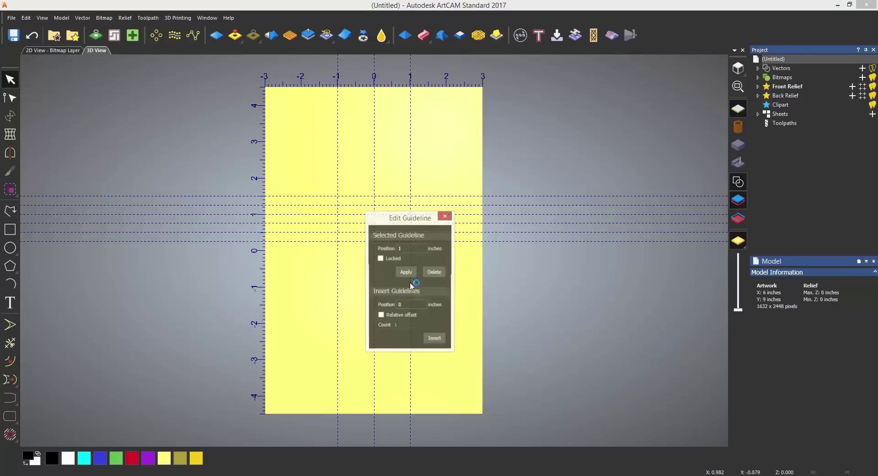
# - Delete the x = 1 guideline, then draw a polyline from (-1, 1.5) down to (-1, 0.5) and across to (0, 0.5)
pyautogui.click(430, 269)
pyautogui.click(10, 211)
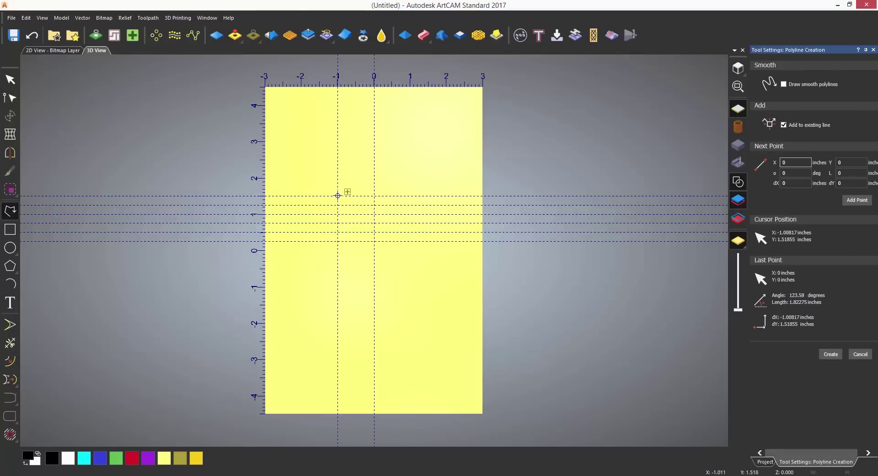
pyautogui.click(338, 196)
pyautogui.click(338, 232)
pyautogui.click(374, 232)
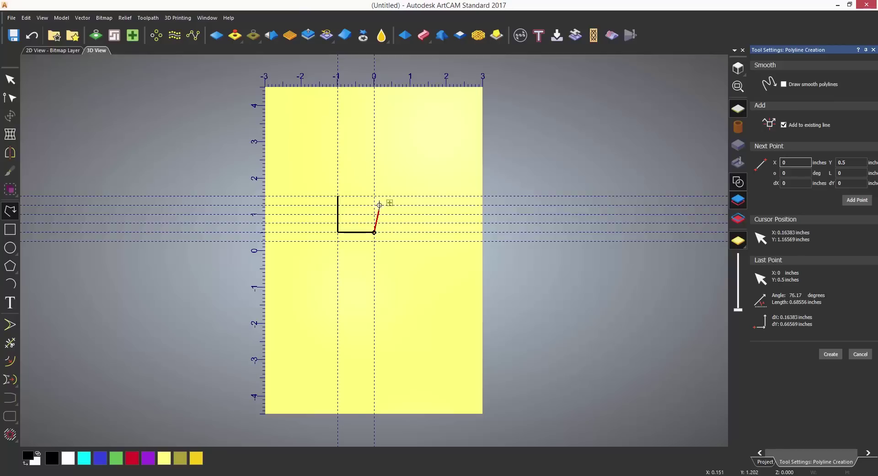